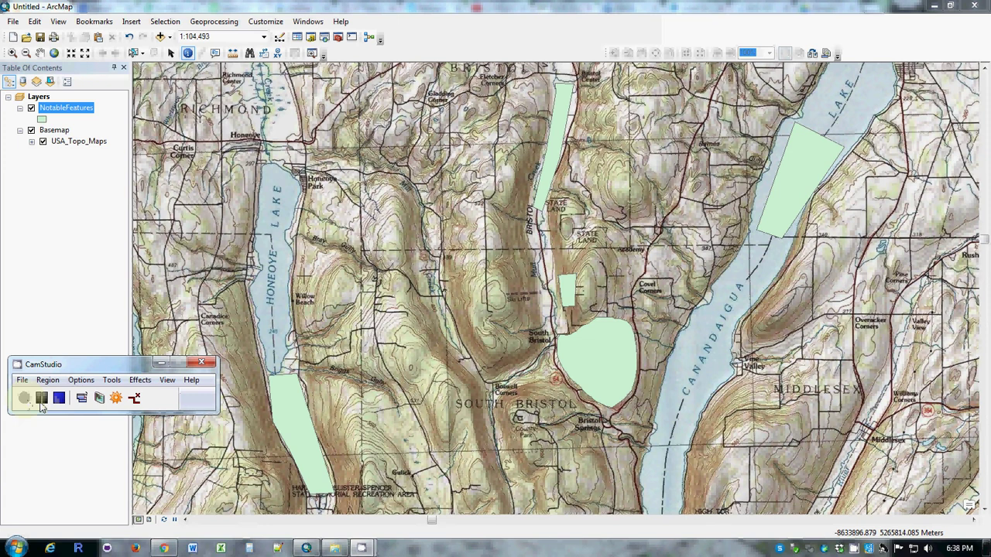
pyautogui.click(43, 408)
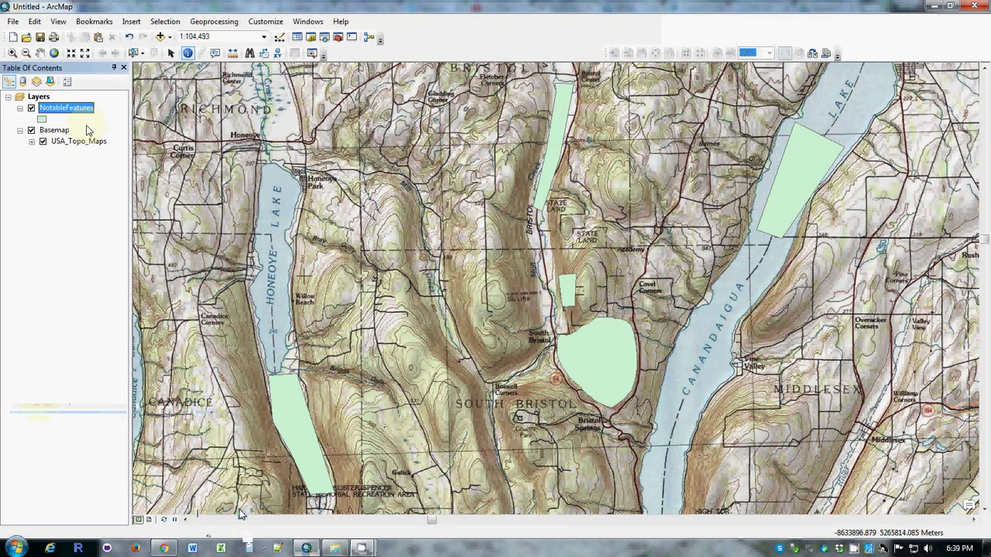
# Open the attribute table of the NotableFeatures layer and widen its window.
pyautogui.rightClick(82, 111)
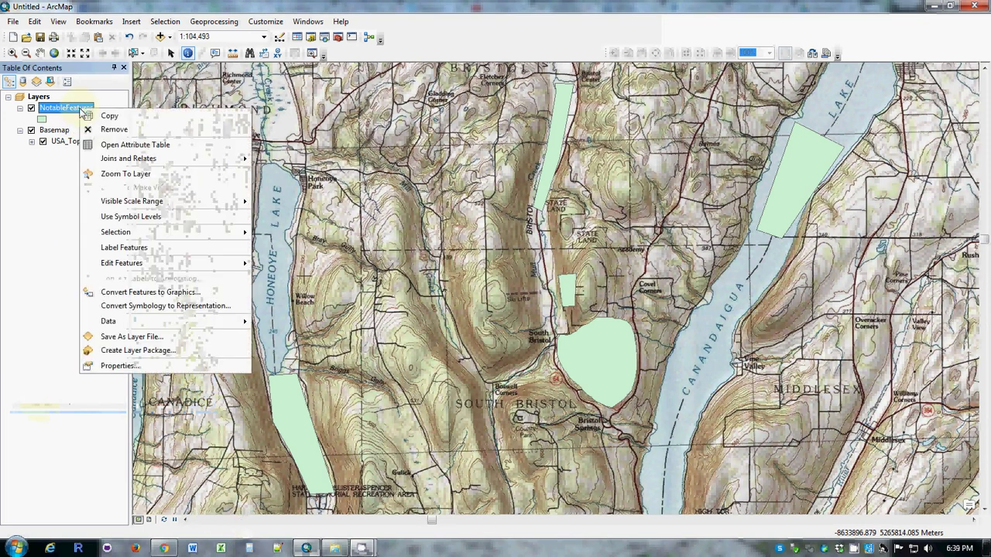
pyautogui.click(133, 145)
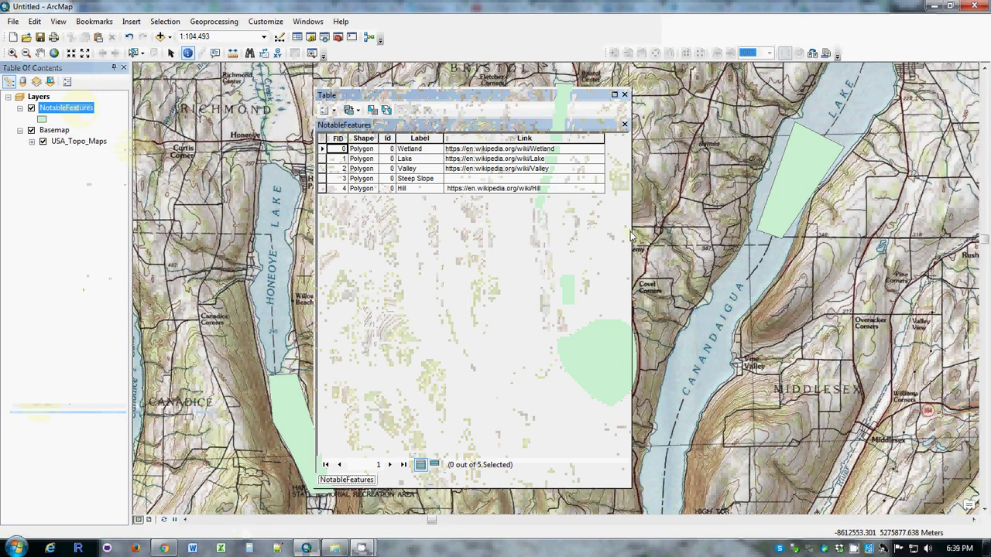
pyautogui.moveTo(632, 236); pyautogui.dragTo(985, 240)
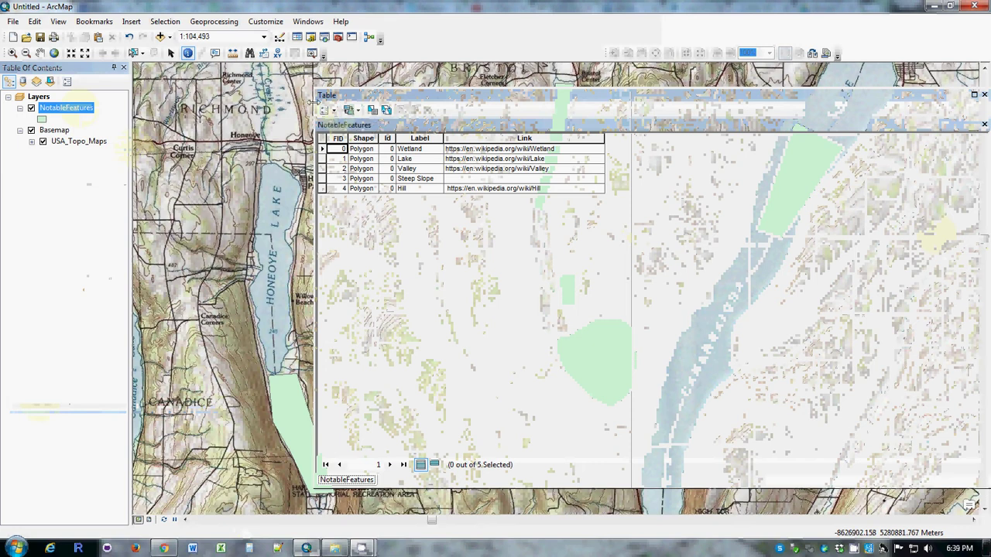
# Add a Text field named pic with a length of 75 to the NotableFeatures table.
pyautogui.click(334, 111)
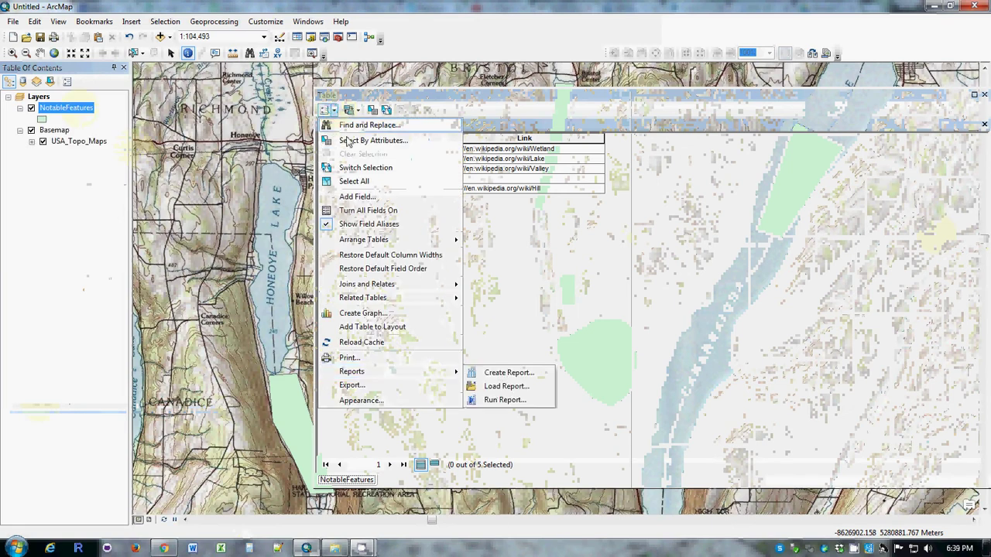
pyautogui.click(356, 196)
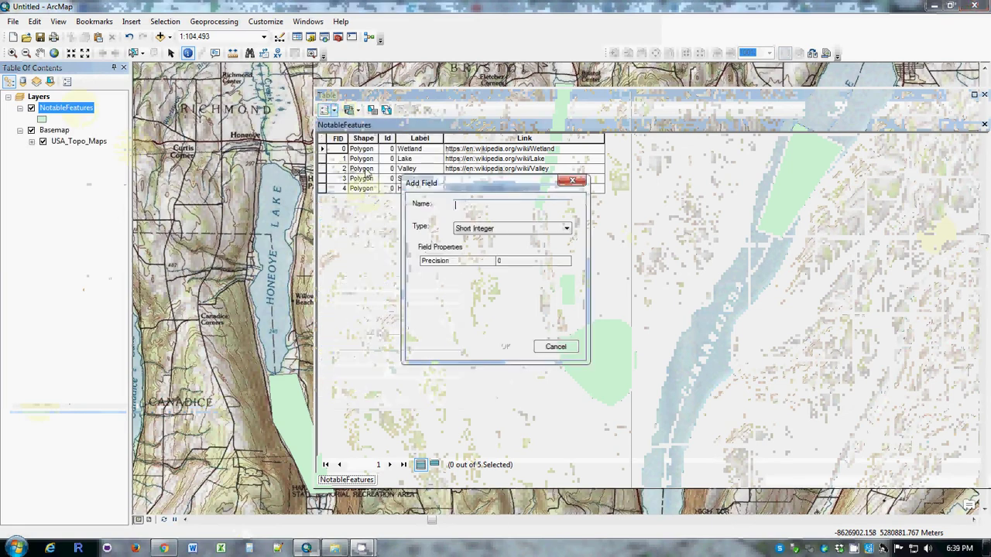
pyautogui.click(559, 230)
pyautogui.click(479, 272)
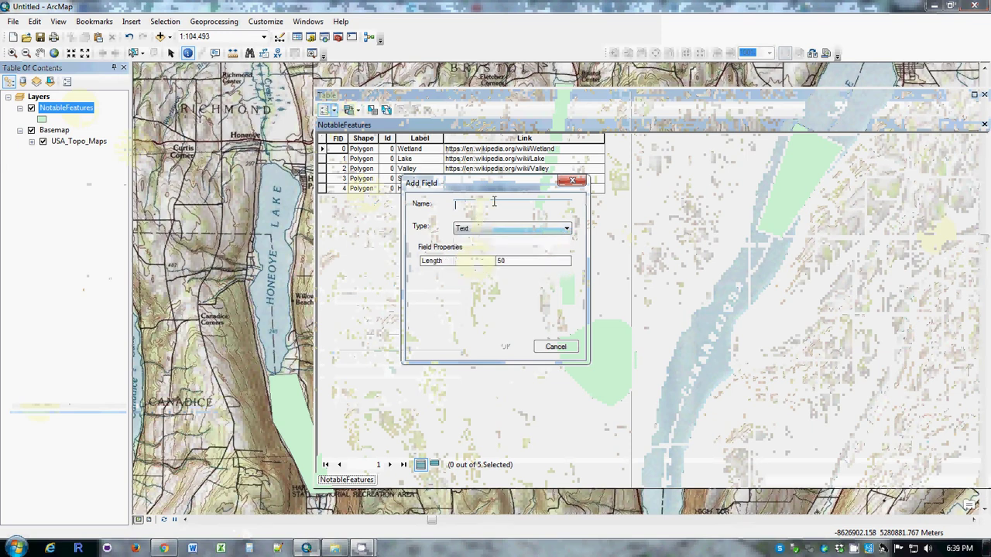
pyautogui.write('pic')
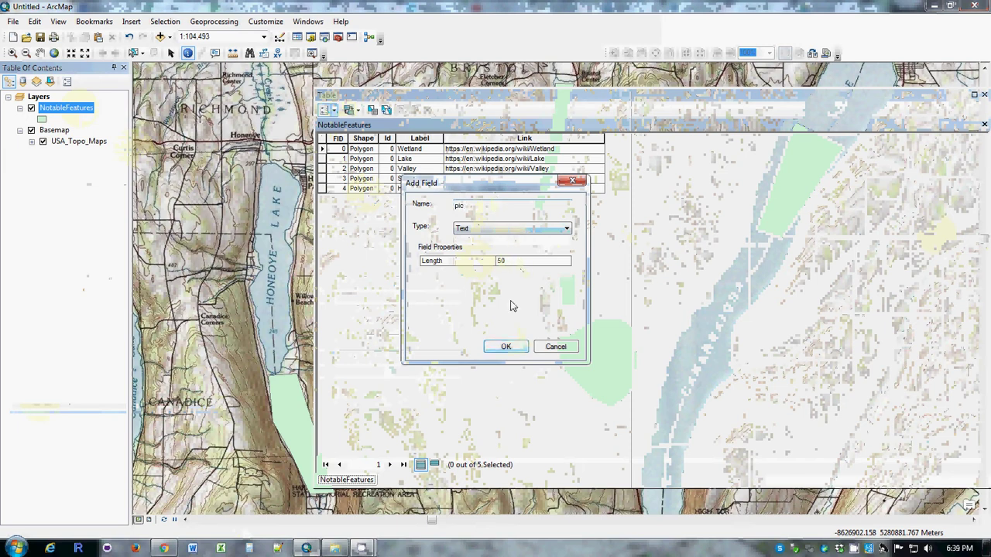
pyautogui.doubleClick(499, 261)
pyautogui.write('75')
pyautogui.click(505, 347)
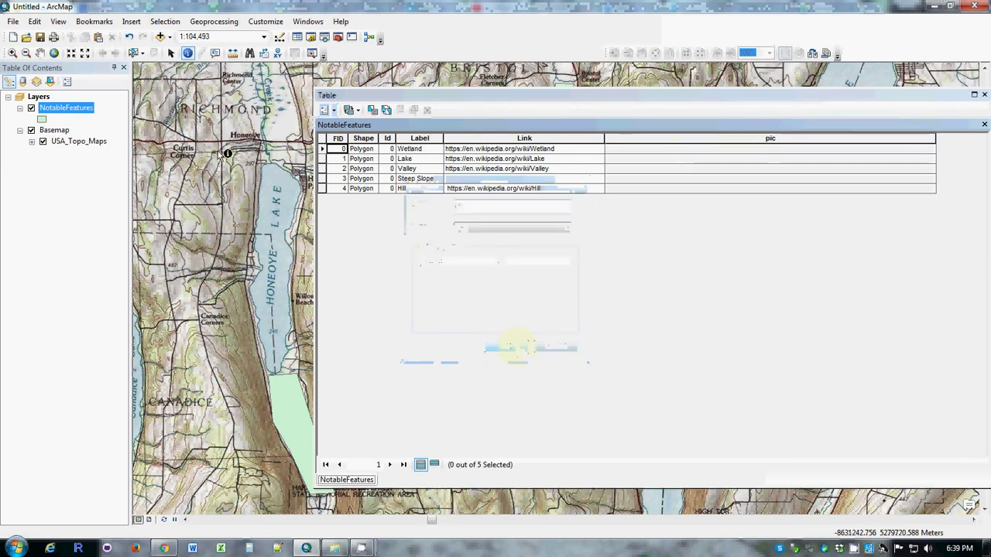
# Start an edit session with the Editor toolbar shown and select the Wetland record's pic cell.
pyautogui.moveTo(689, 98); pyautogui.dragTo(577, 96)
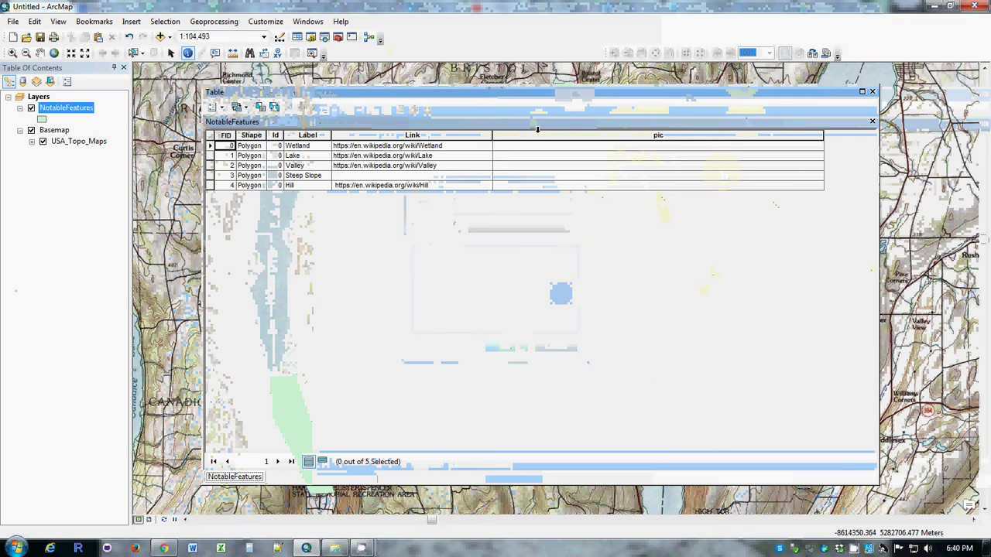
pyautogui.click(279, 40)
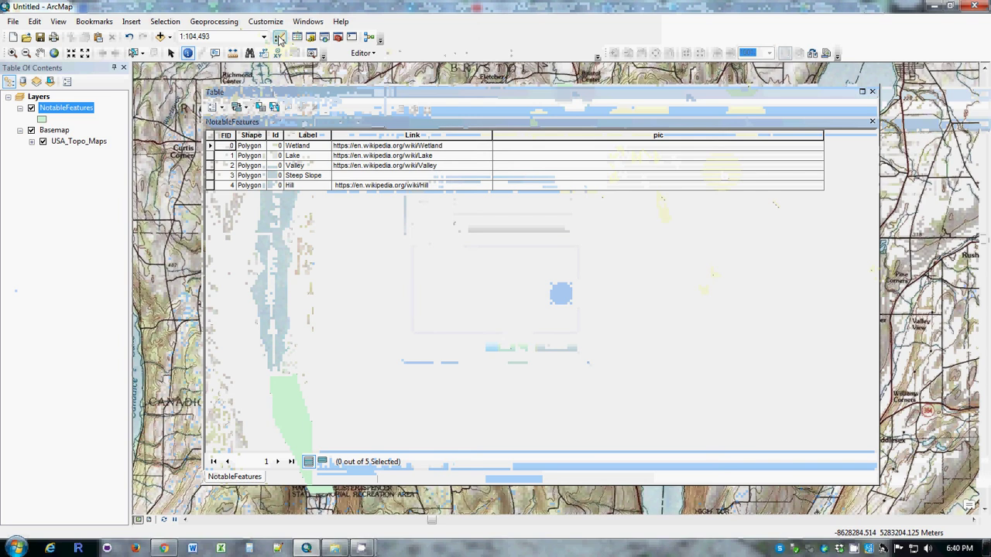
pyautogui.click(371, 54)
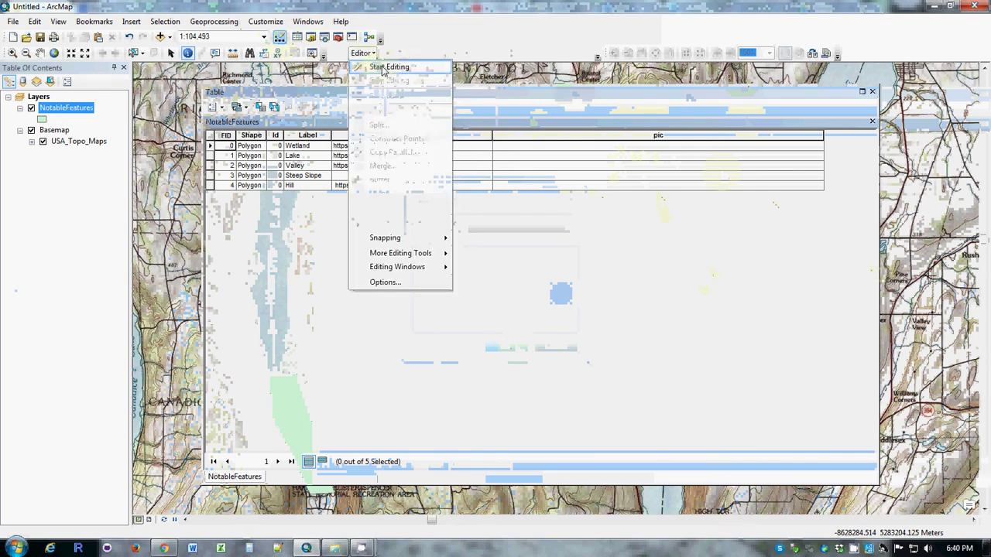
pyautogui.click(389, 67)
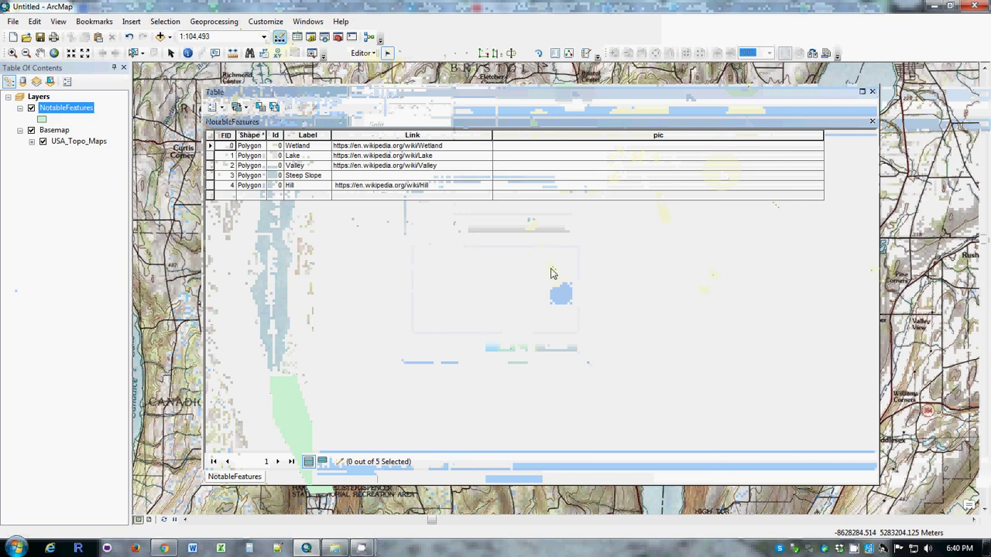
pyautogui.click(546, 147)
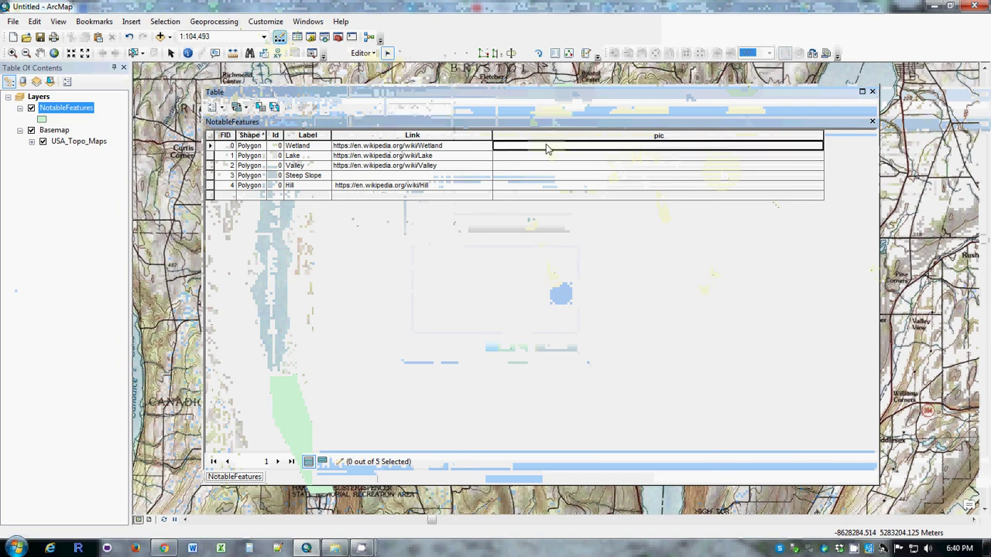
pyautogui.write('gggggg')
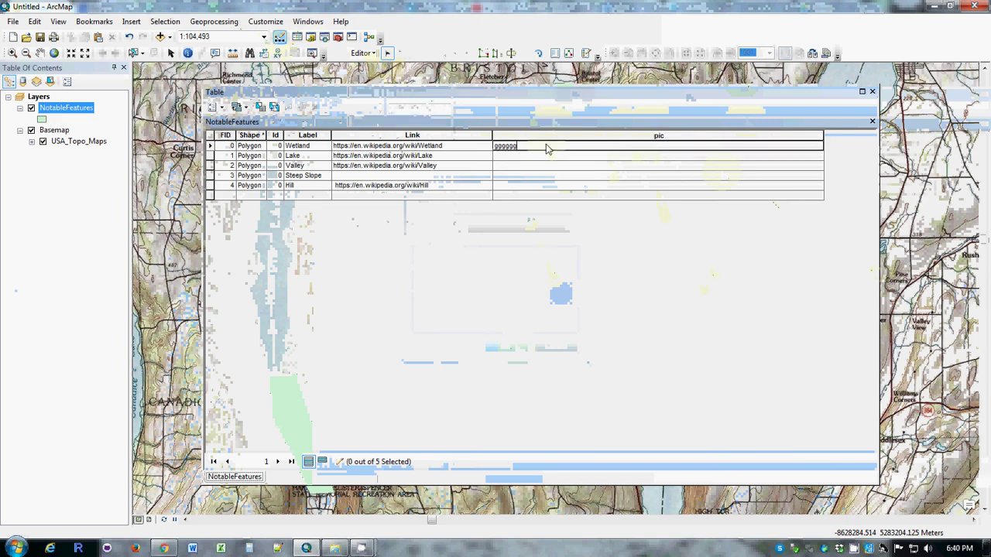
pyautogui.press('BackSpace')
pyautogui.press('BackSpace')
pyautogui.press('BackSpace')
pyautogui.press('BackSpace')
pyautogui.press('BackSpace')
pyautogui.press('BackSpace')
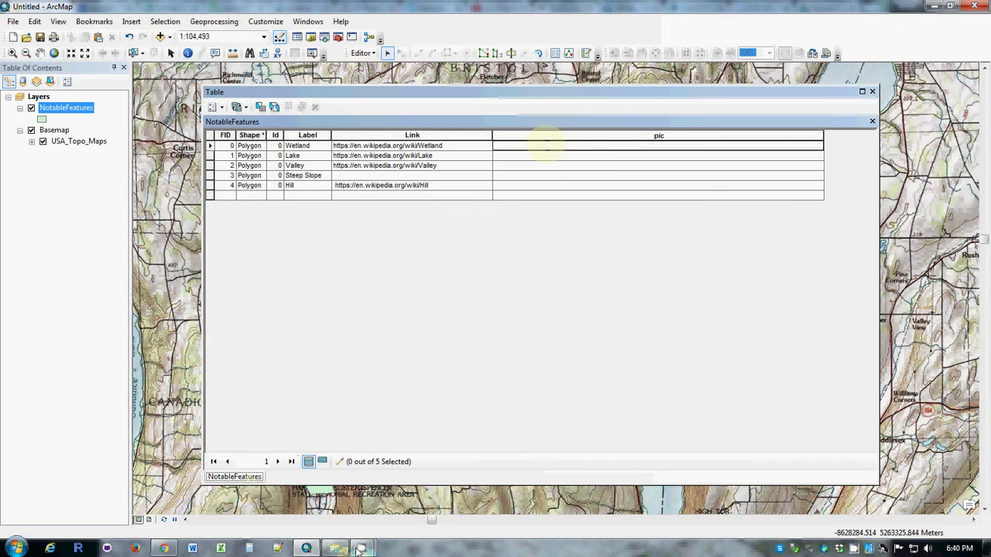
# Switch to Google Drive in Chrome and get a shareable link for 93.gif in Google Photos.
pyautogui.click(164, 548)
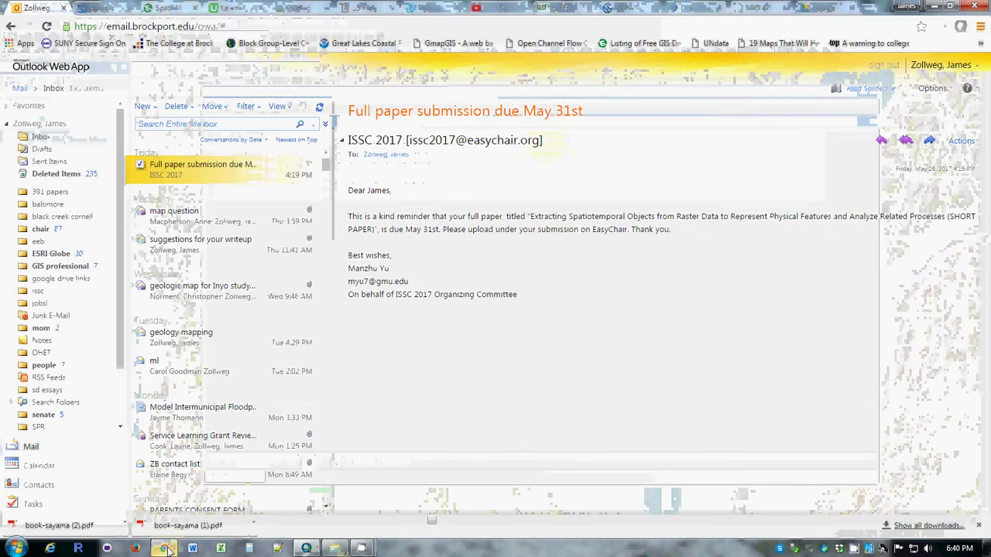
pyautogui.click(825, 8)
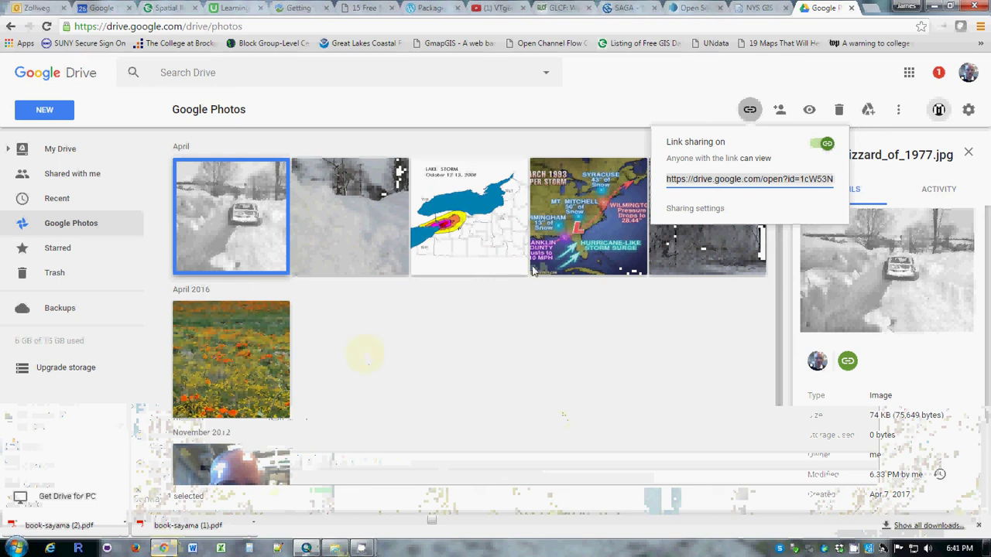
pyautogui.click(595, 207)
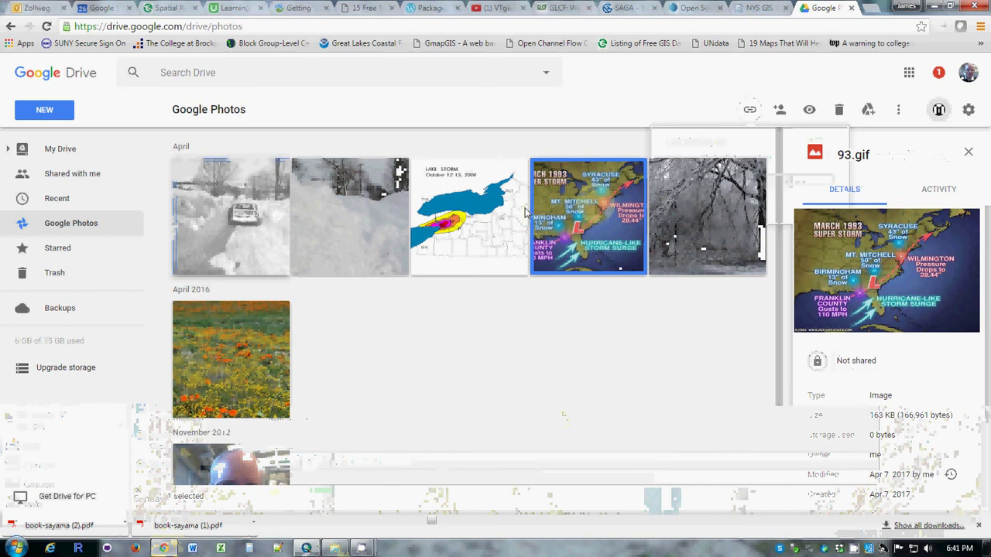
pyautogui.rightClick(607, 225)
pyautogui.click(653, 291)
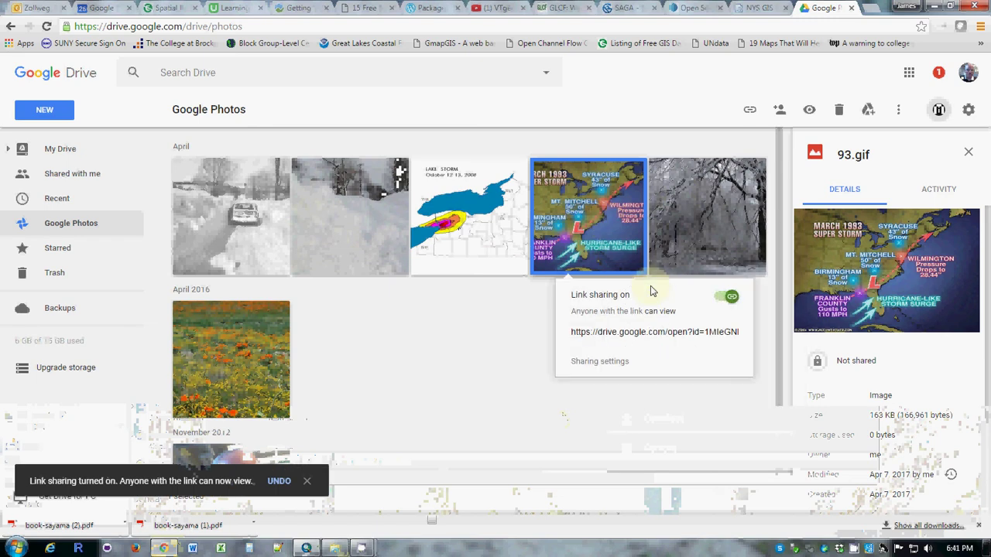
# Copy the sharing link of 93.gif and paste it into the Wetland record's pic cell in ArcMap.
pyautogui.click(631, 334)
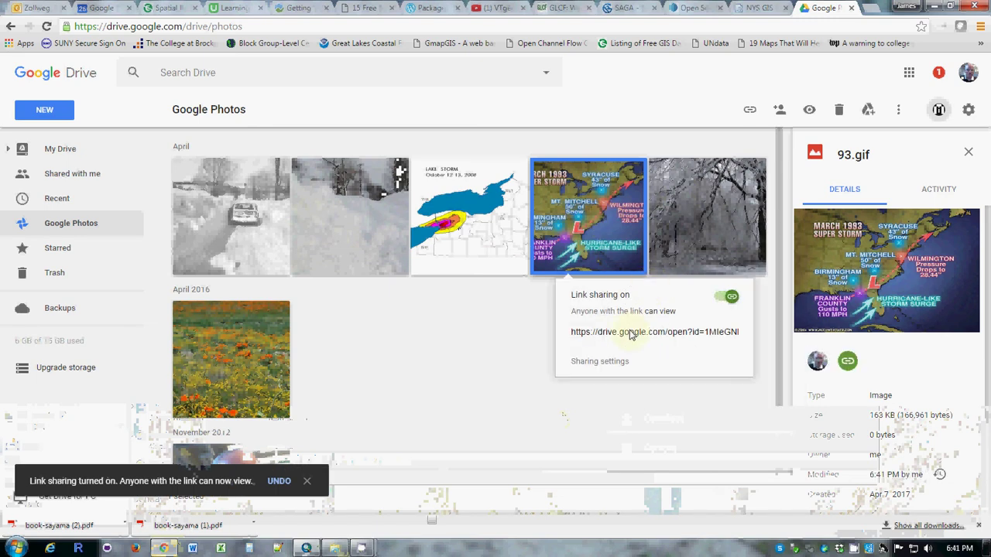
pyautogui.click(631, 334)
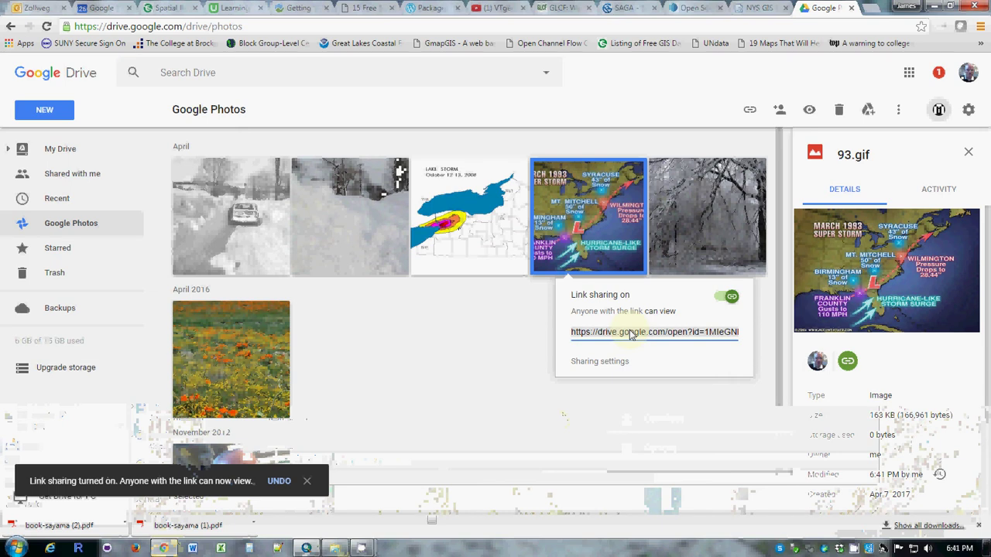
pyautogui.click(619, 333)
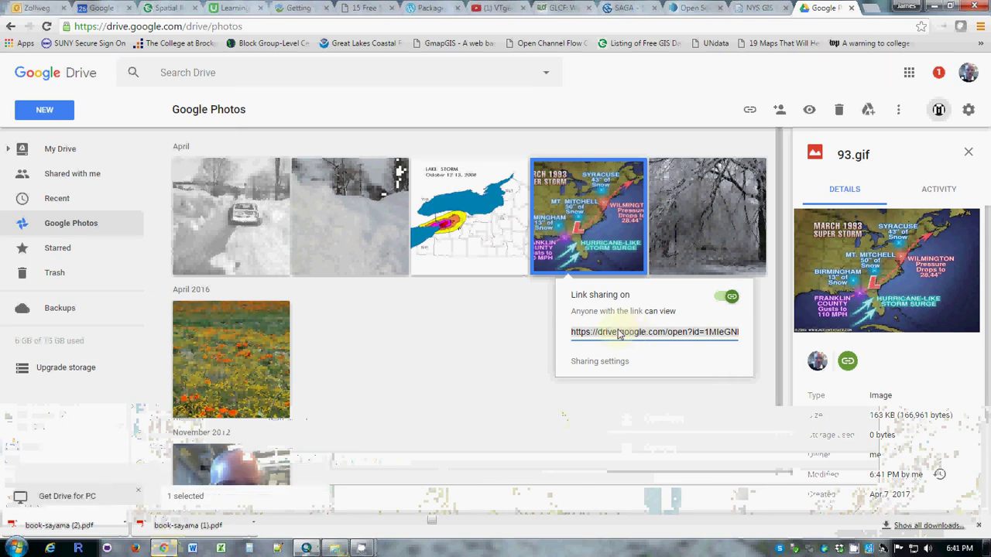
pyautogui.click(308, 549)
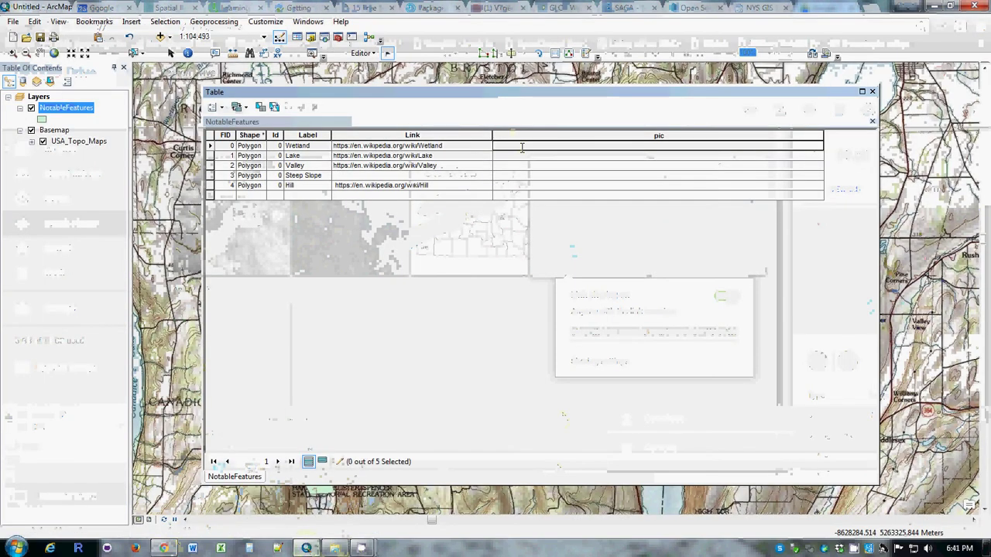
pyautogui.hotkey('ctrl', 'v')
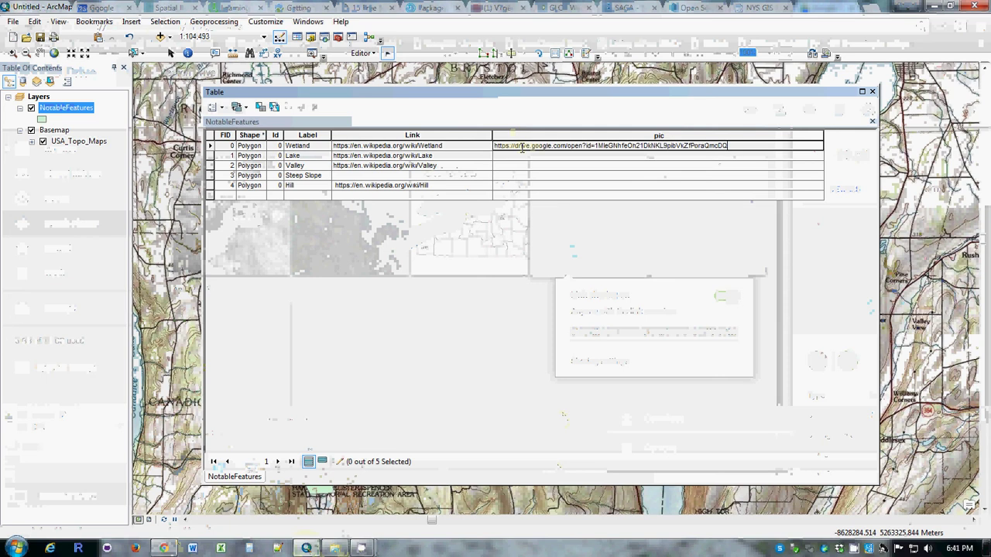
pyautogui.click(513, 264)
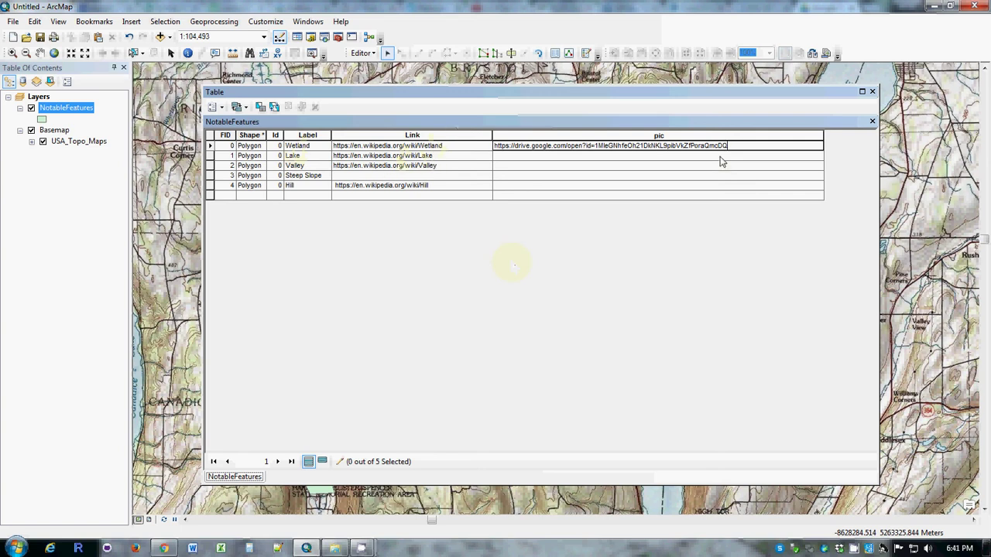
# Stop editing, save the edits, and close the attribute table.
pyautogui.click(362, 53)
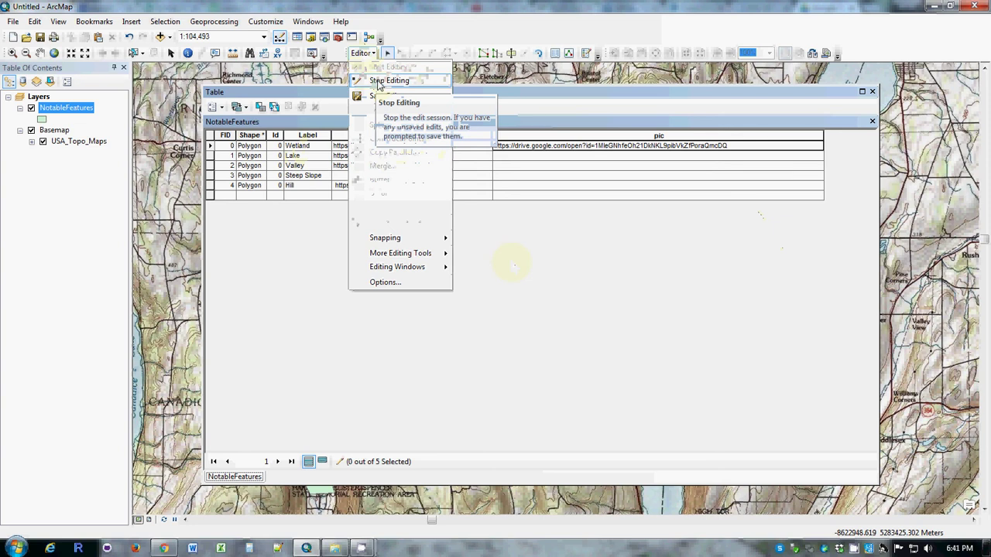
pyautogui.click(379, 82)
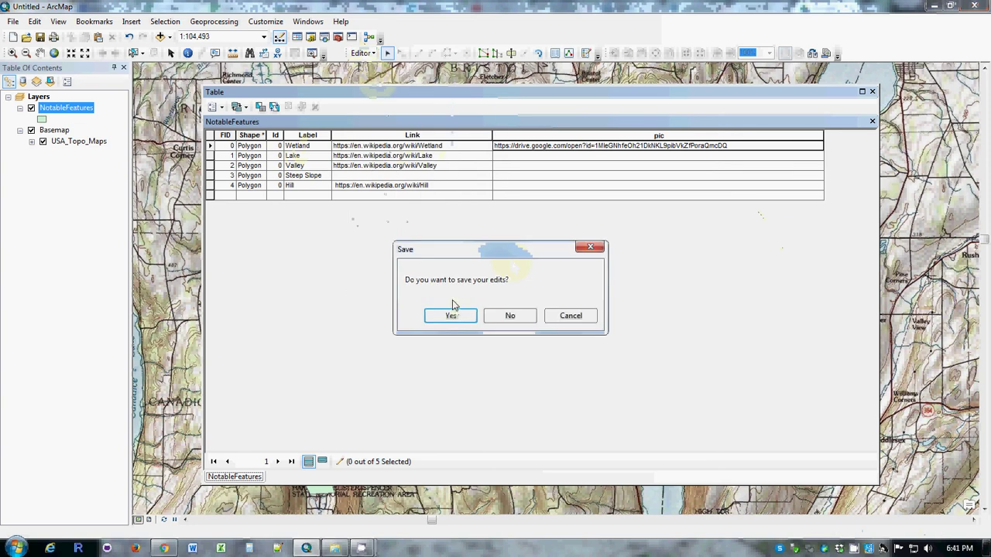
pyautogui.click(452, 313)
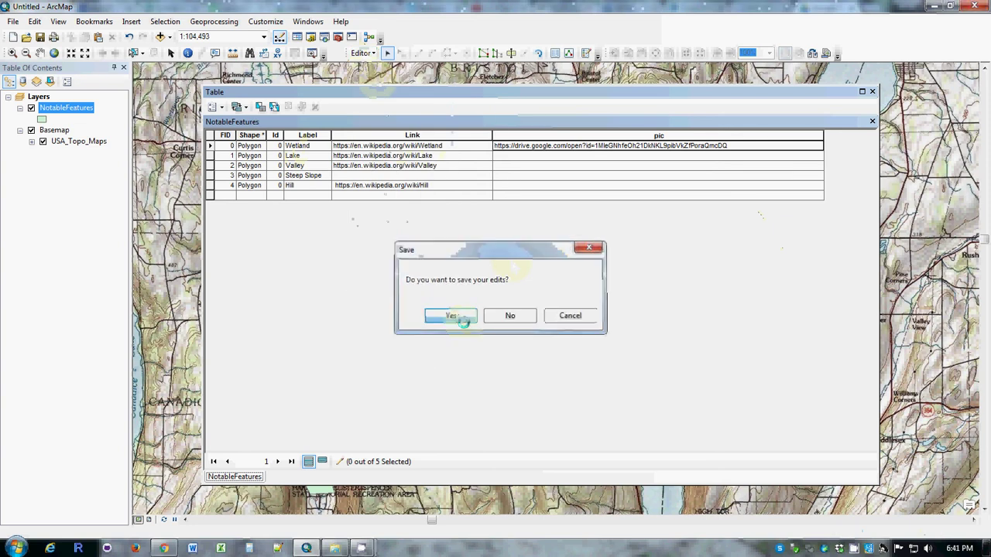
pyautogui.click(872, 92)
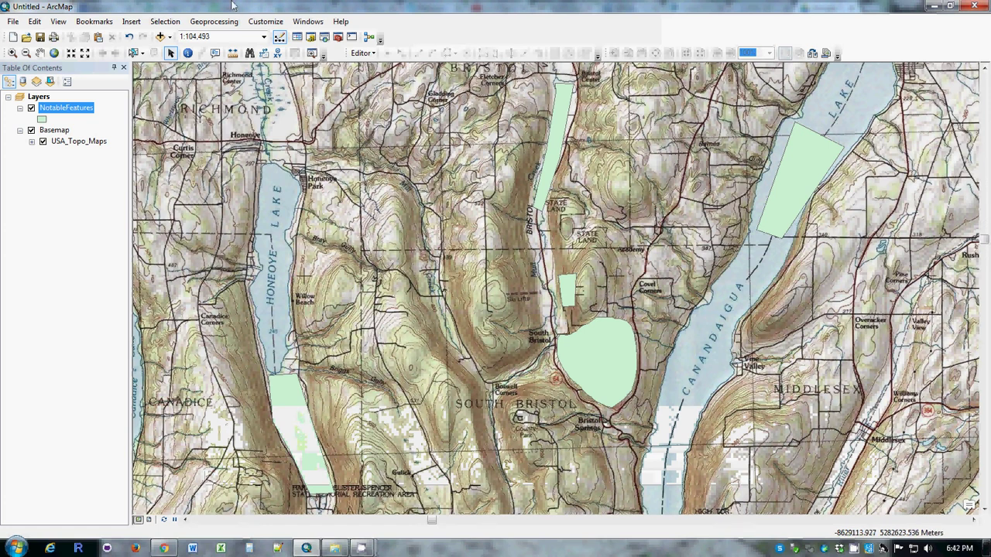
# Identify the wetland polygon south of Honeoye Lake and move and widen the results window to view its pic link.
pyautogui.click(187, 52)
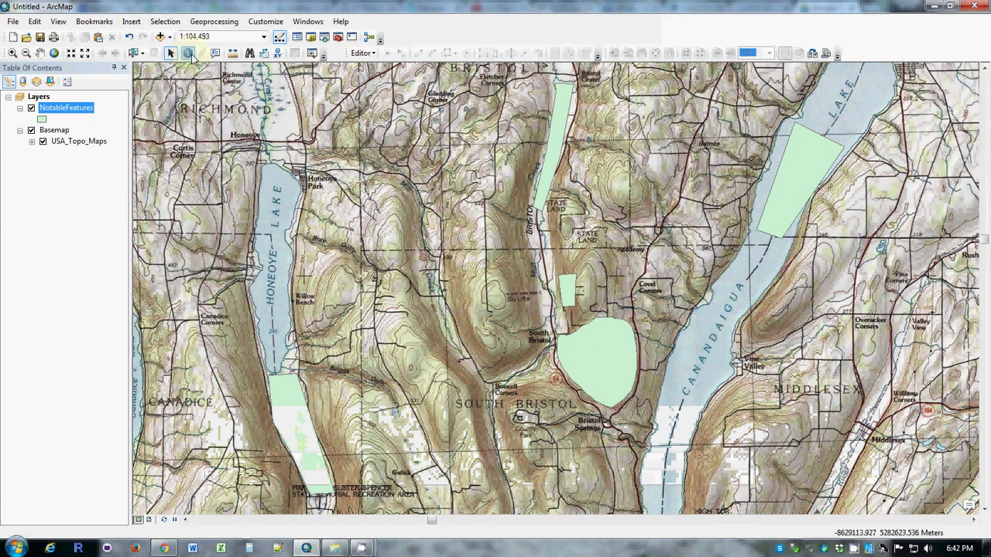
pyautogui.click(294, 425)
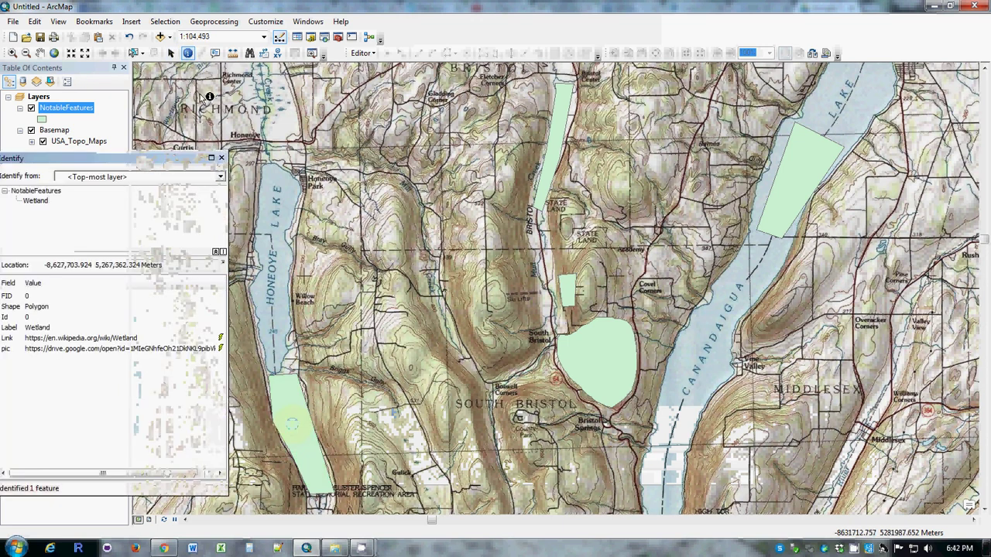
pyautogui.moveTo(160, 158); pyautogui.dragTo(399, 71)
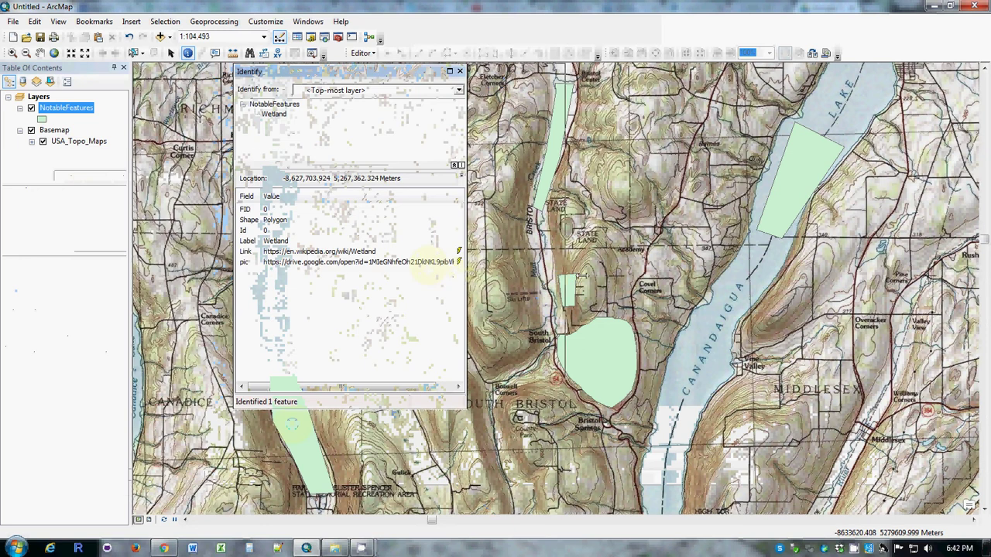
pyautogui.moveTo(465, 275); pyautogui.dragTo(582, 275)
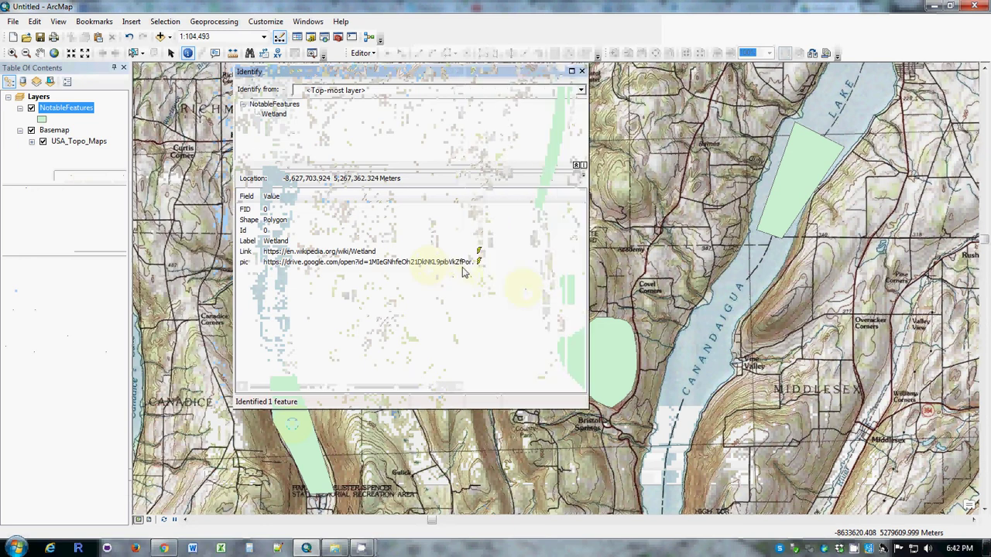
pyautogui.moveTo(587, 287); pyautogui.dragTo(625, 286)
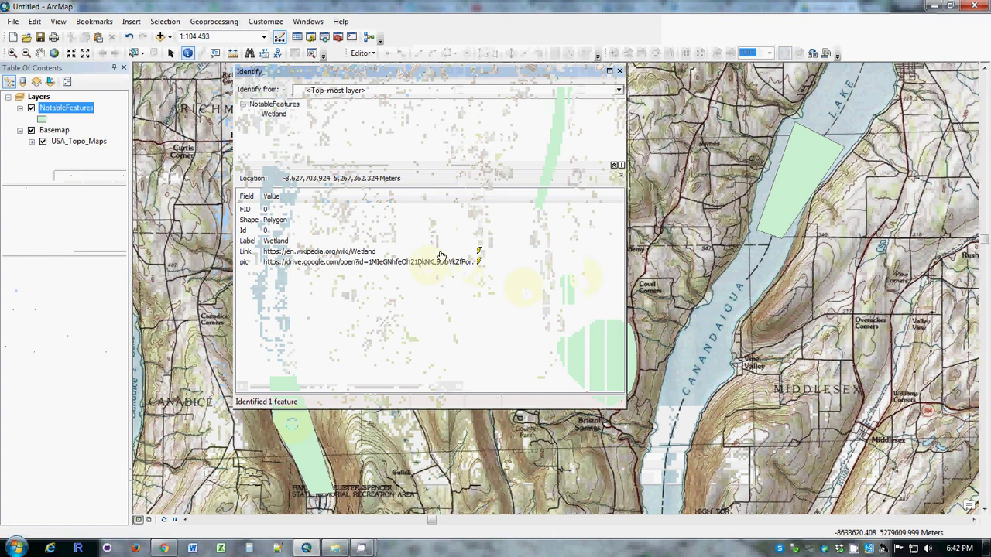
# Open the Wetland feature's pic link to view 93.gif in the browser, close the picture, and return to ArcMap to dismiss the Identify results.
pyautogui.click(440, 263)
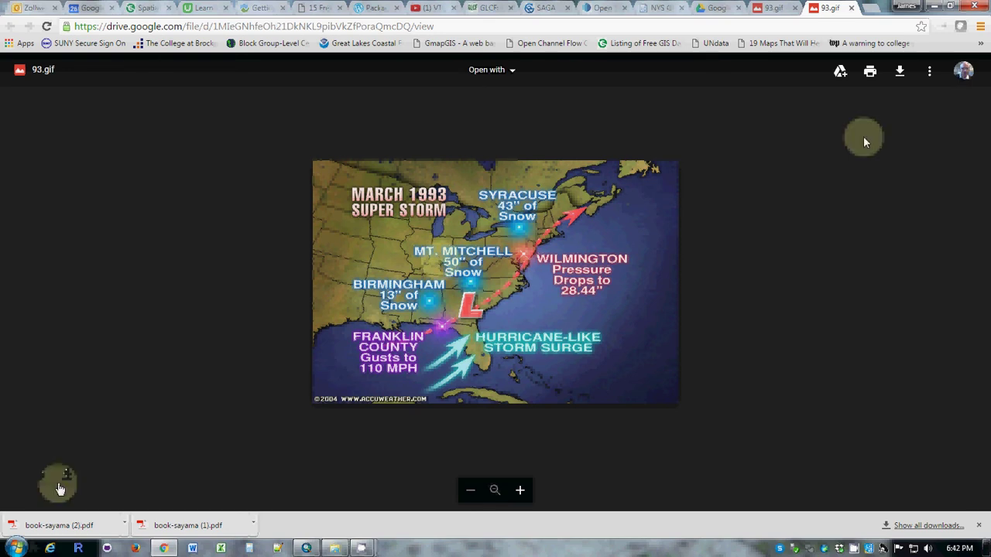
pyautogui.click(851, 8)
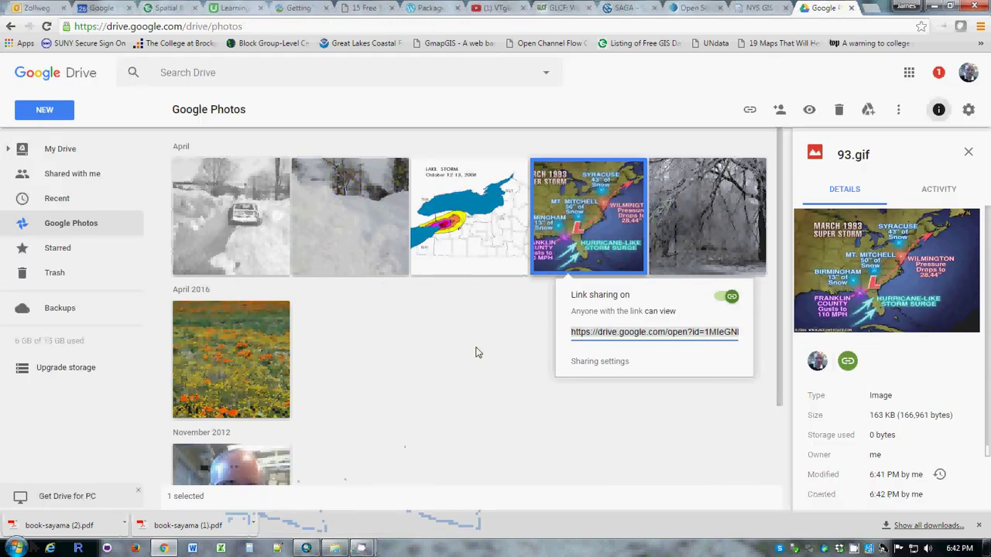
pyautogui.click(306, 548)
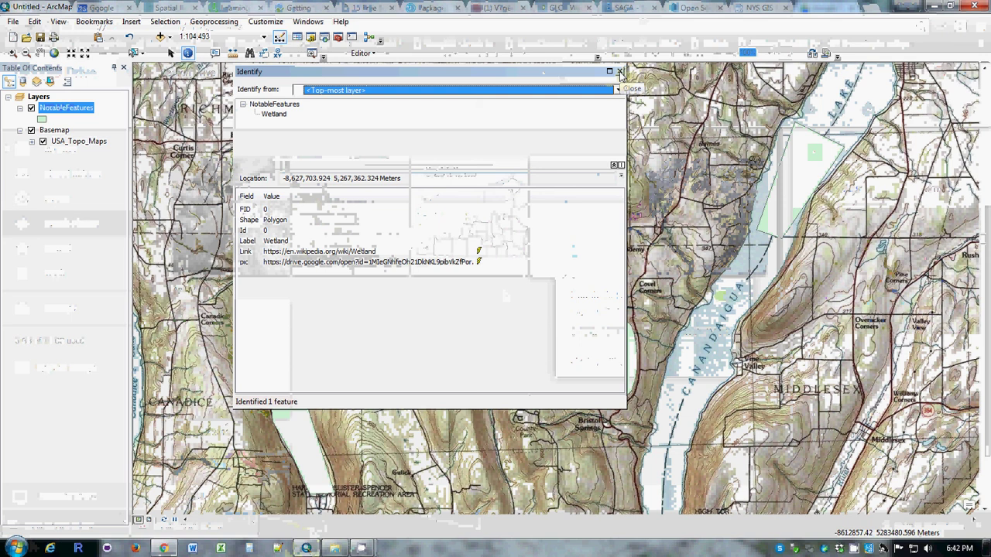
pyautogui.click(619, 72)
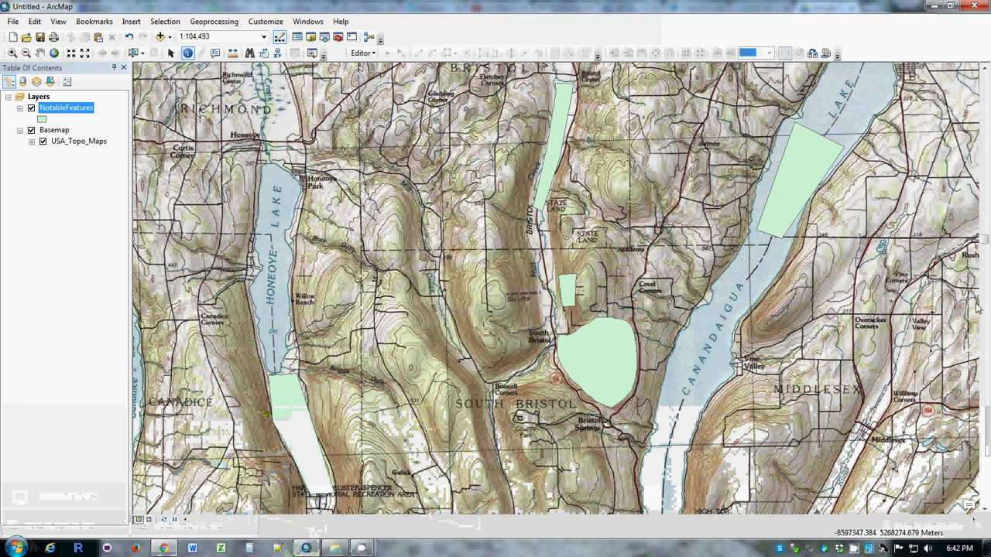
pyautogui.click(718, 307)
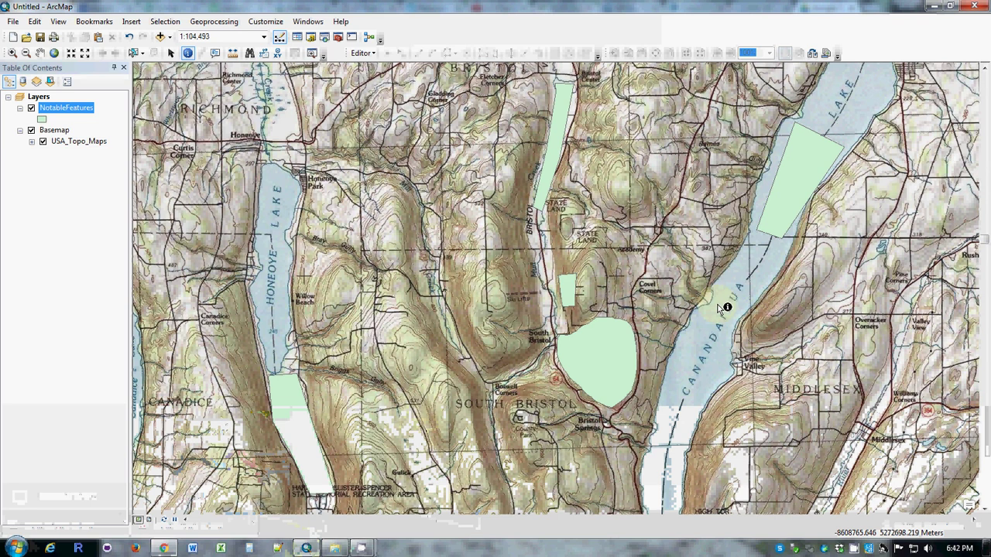
pyautogui.click(556, 329)
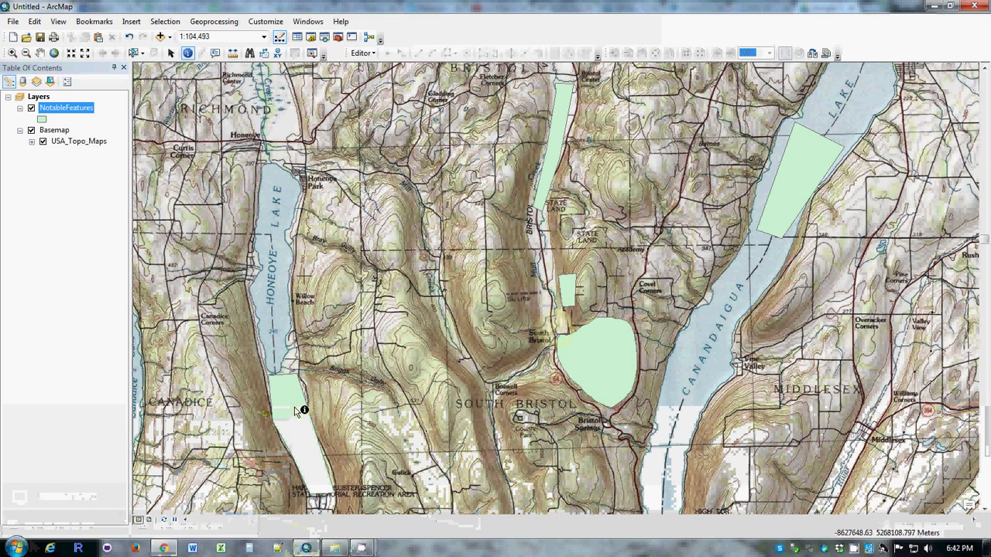
pyautogui.click(534, 339)
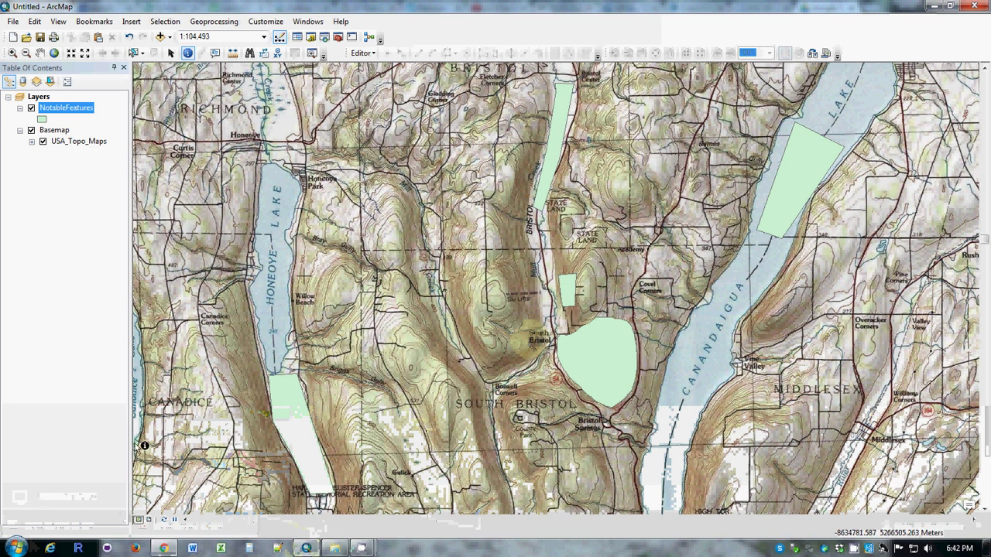
pyautogui.moveTo(362, 548)
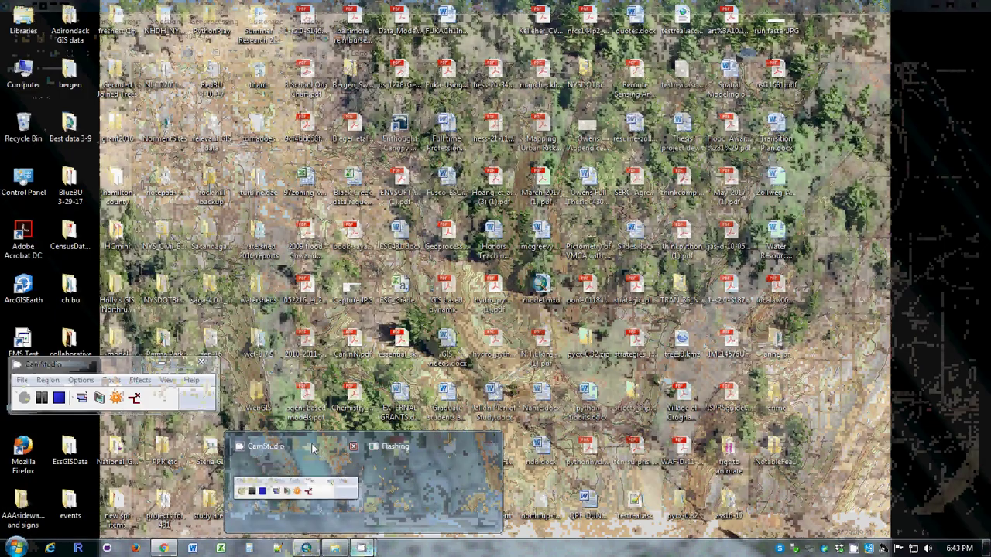
pyautogui.click(294, 476)
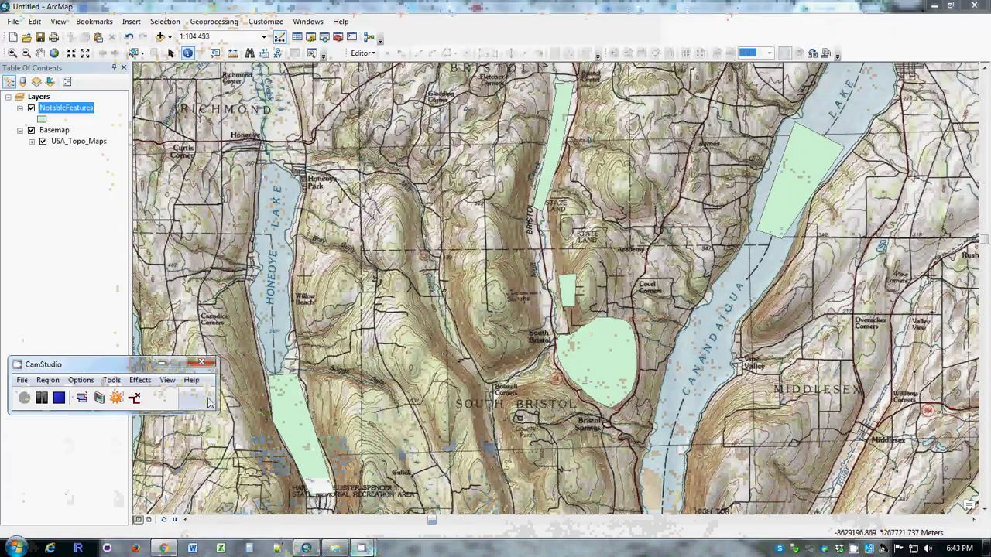